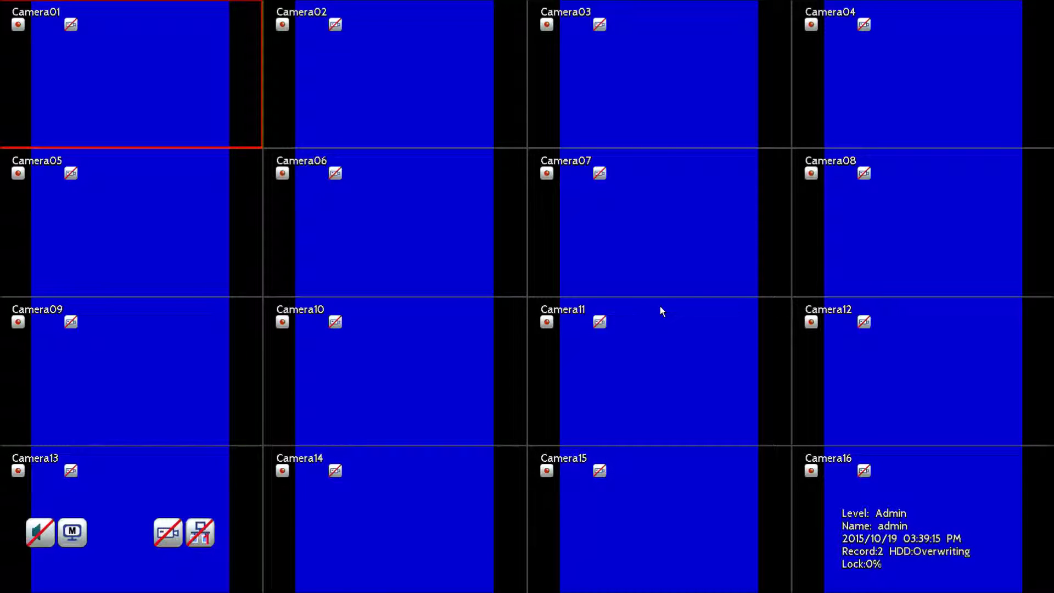
# Add a new user account named USER1 in the system's user management and assign it to the Manager group
pyautogui.rightClick(661, 307)
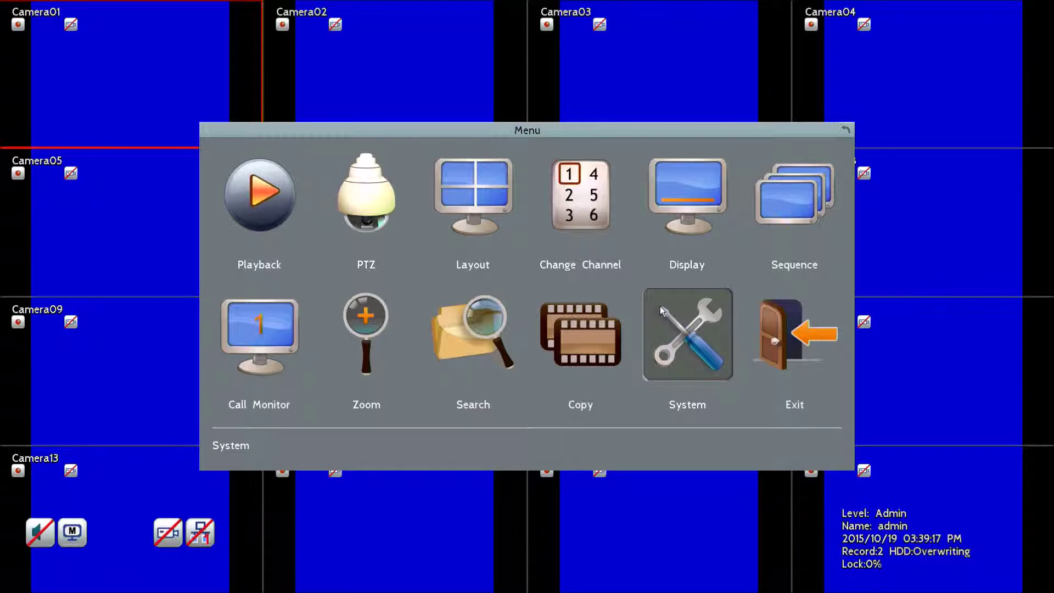
pyautogui.click(660, 309)
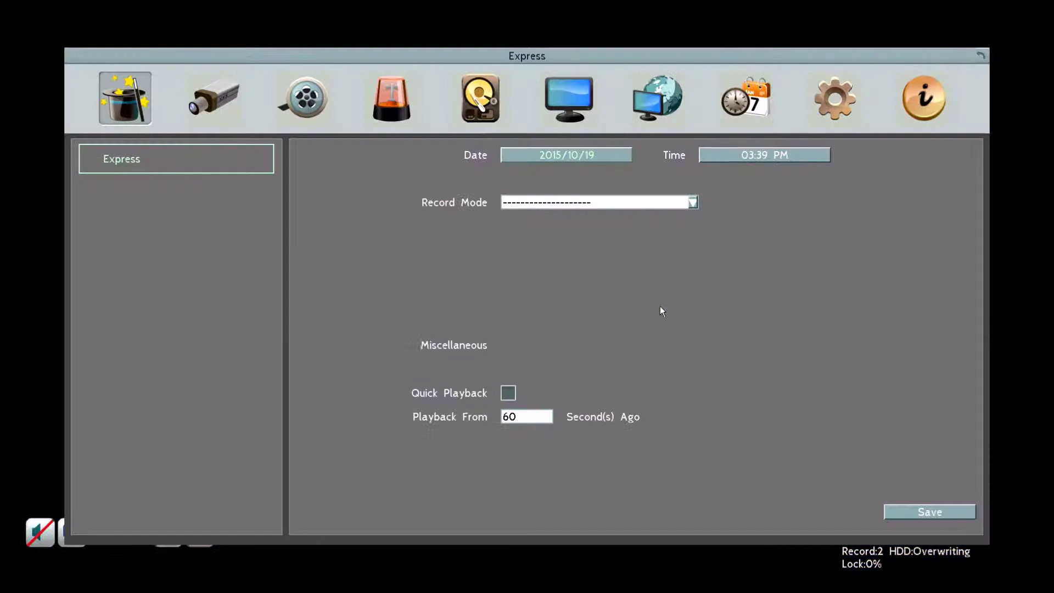
pyautogui.click(830, 101)
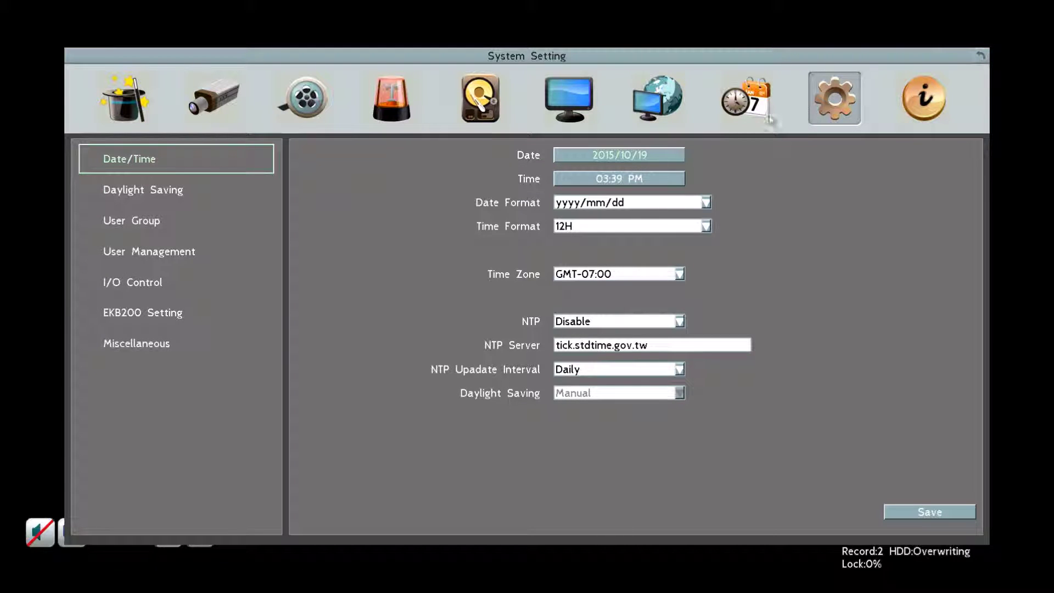
pyautogui.click(176, 253)
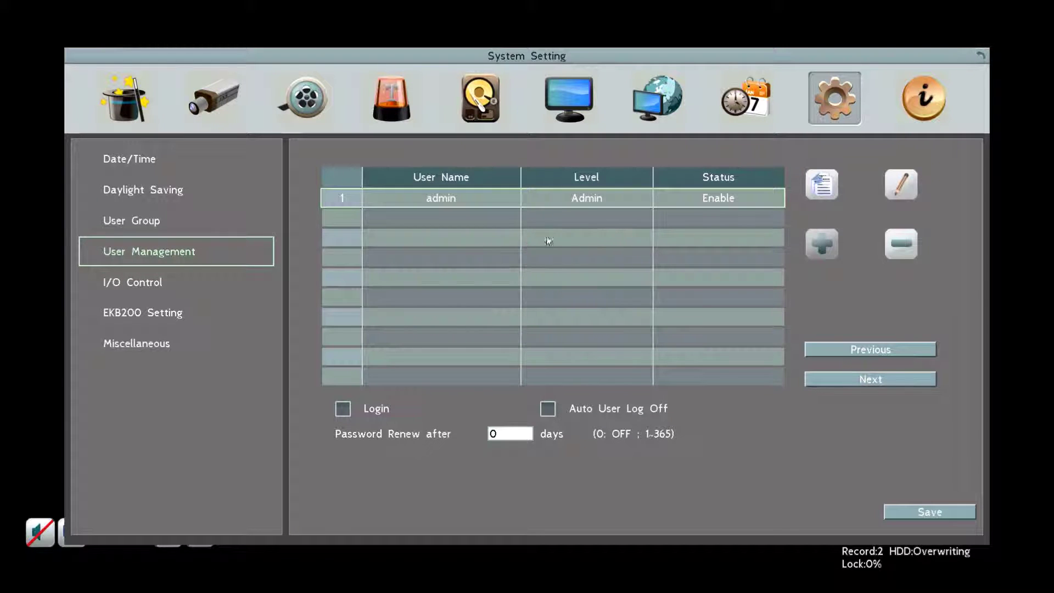
pyautogui.click(822, 241)
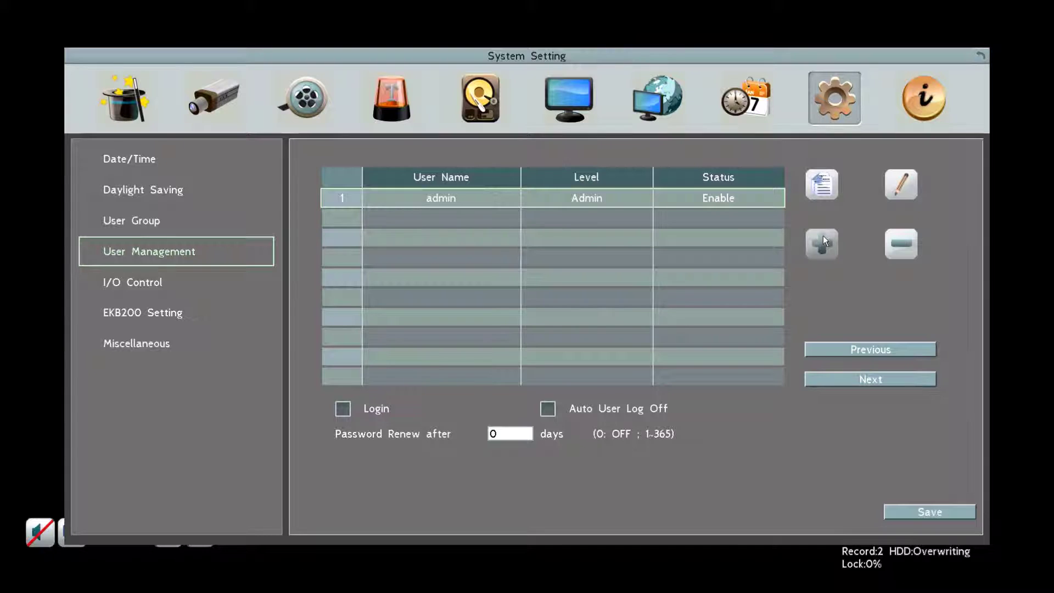
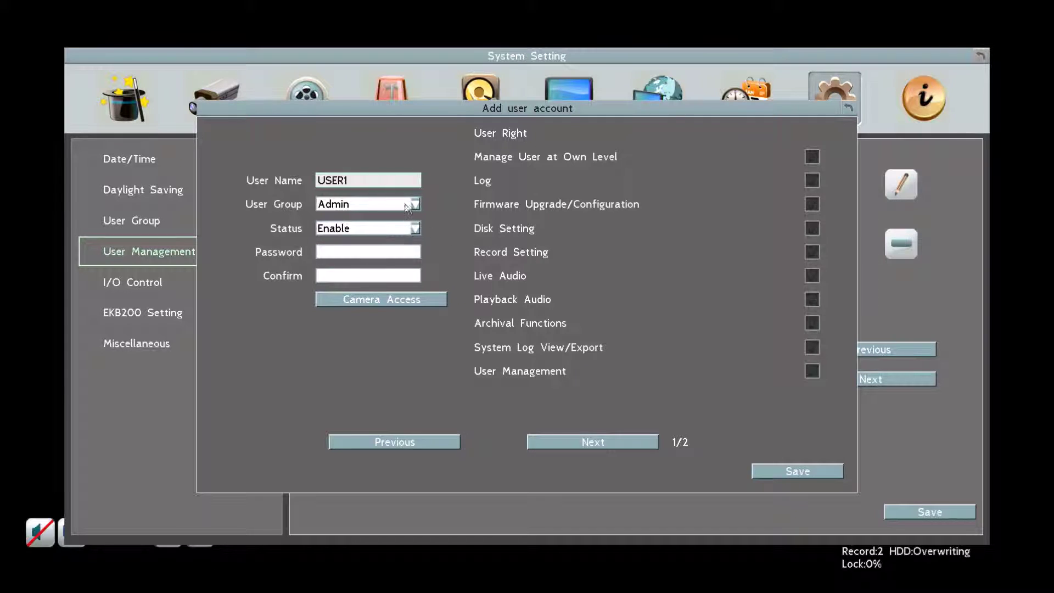
pyautogui.click(414, 204)
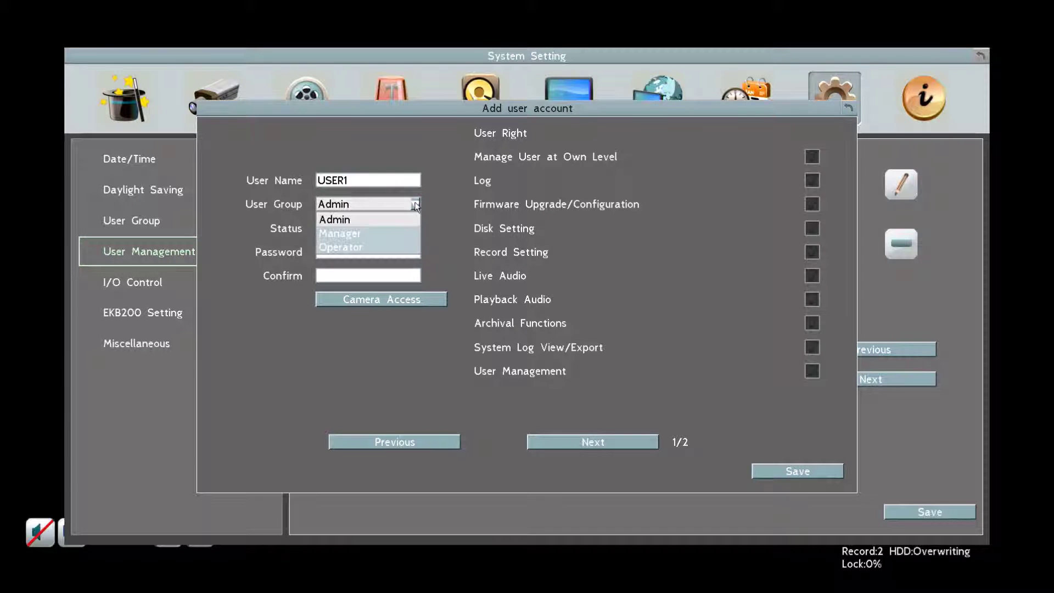
pyautogui.click(387, 233)
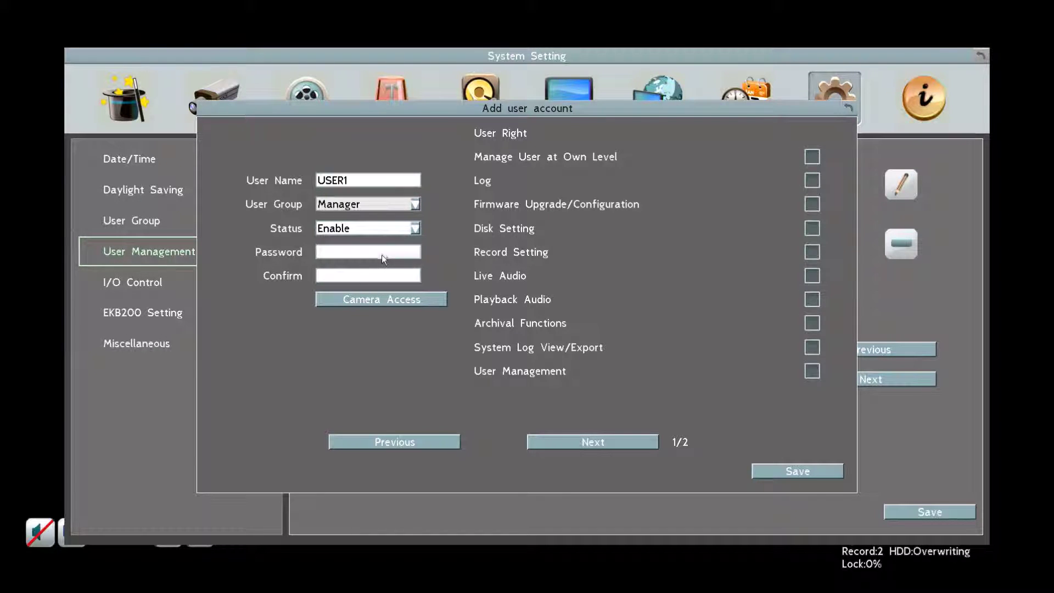
# Enter the account password for USER1 and repeat it in the confirmation field
pyautogui.click(382, 254)
pyautogui.click(394, 238)
pyautogui.click(394, 238)
pyautogui.click(424, 238)
pyautogui.click(453, 238)
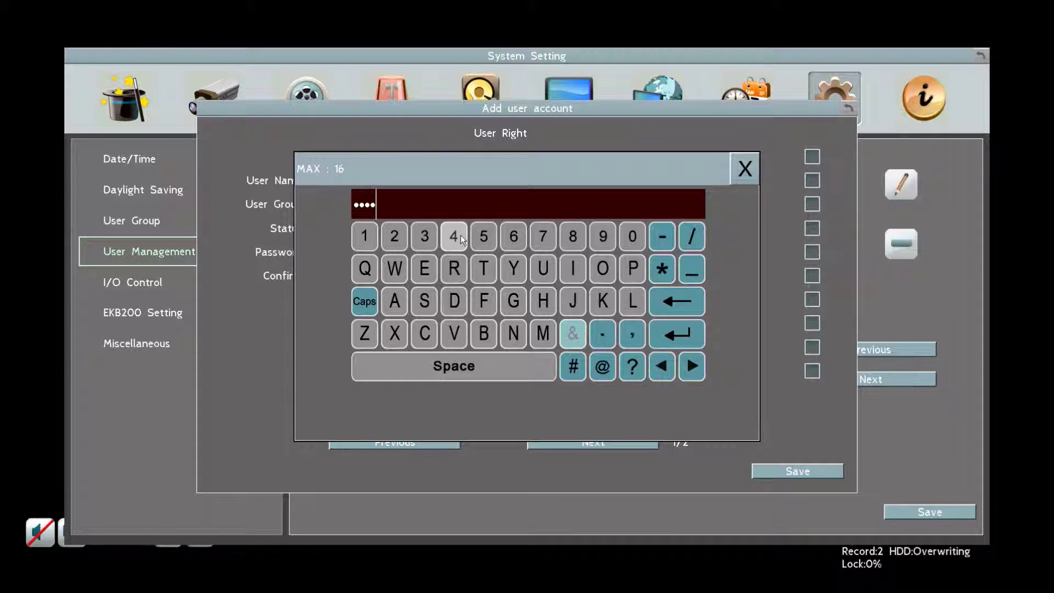
pyautogui.click(665, 334)
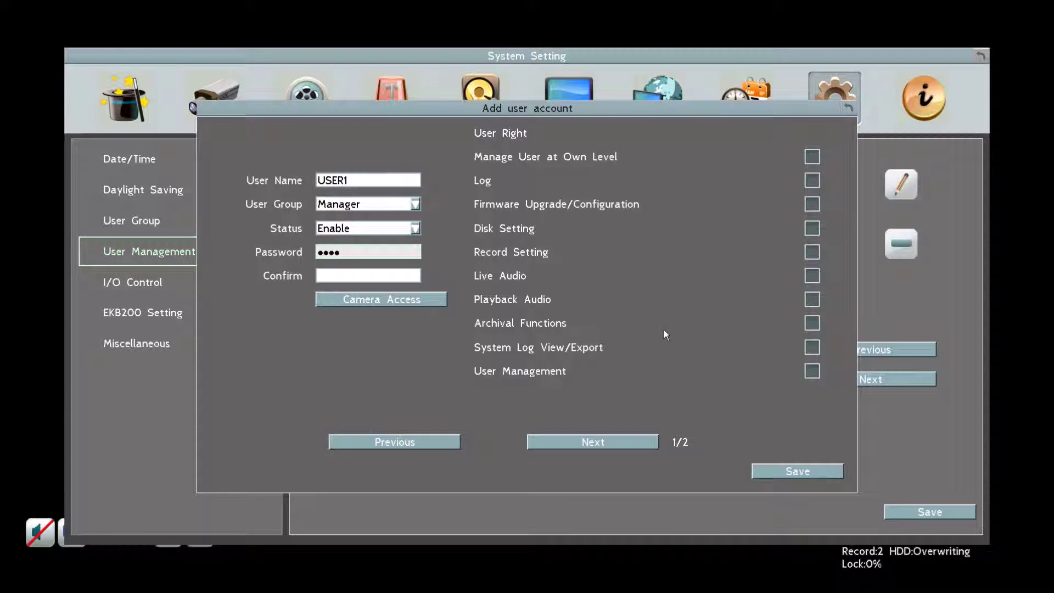
pyautogui.click(398, 273)
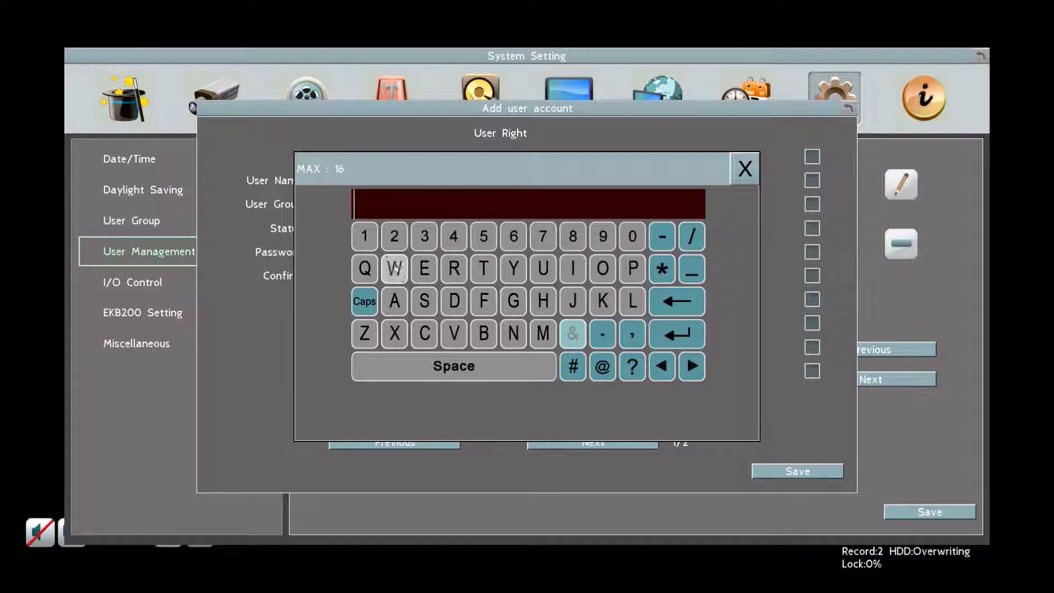
pyautogui.click(365, 237)
pyautogui.click(395, 237)
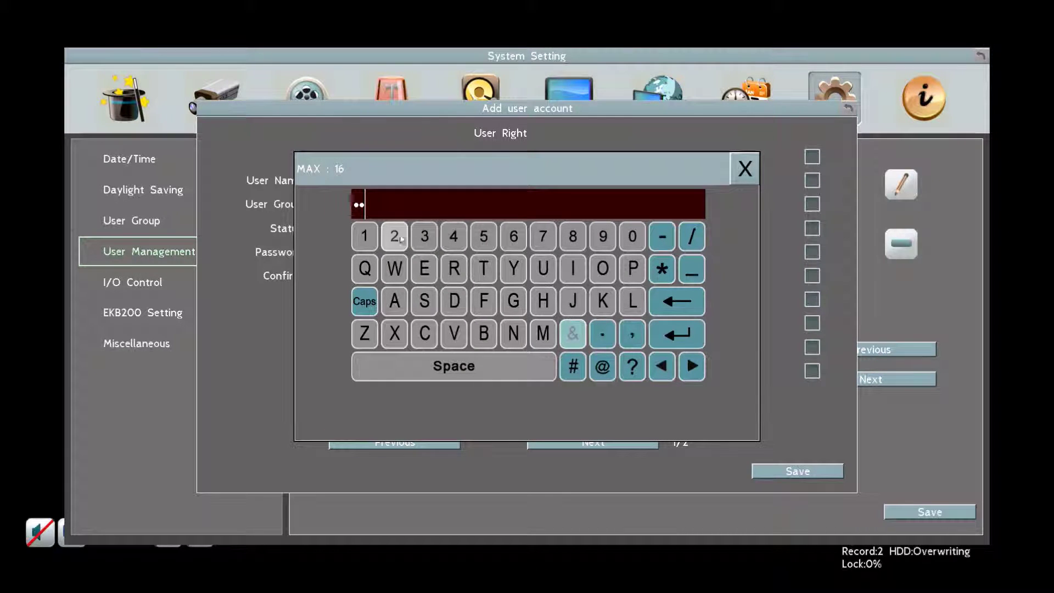
pyautogui.click(425, 237)
pyautogui.click(453, 237)
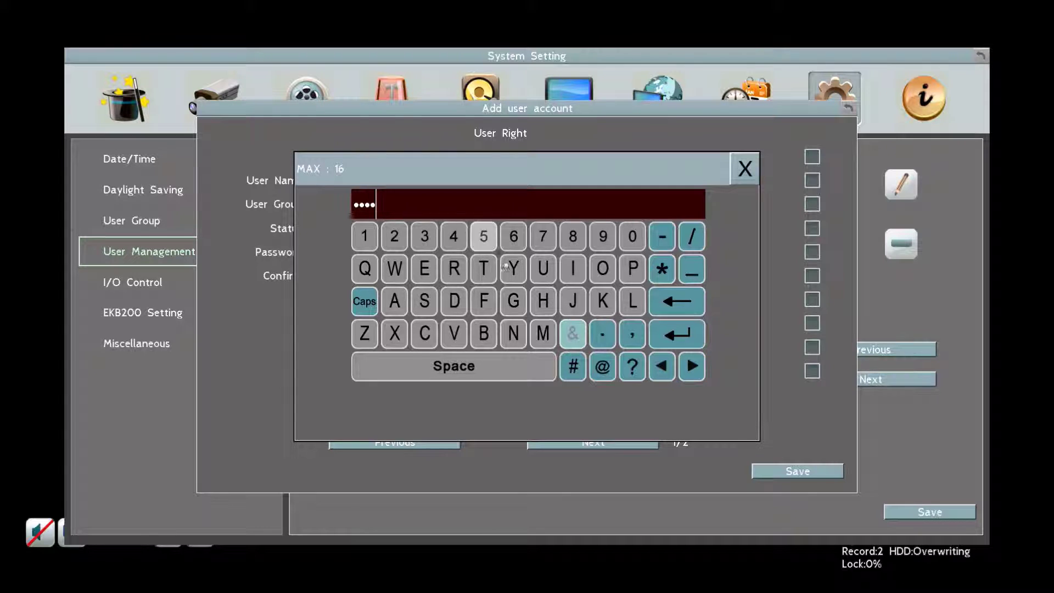
pyautogui.click(676, 331)
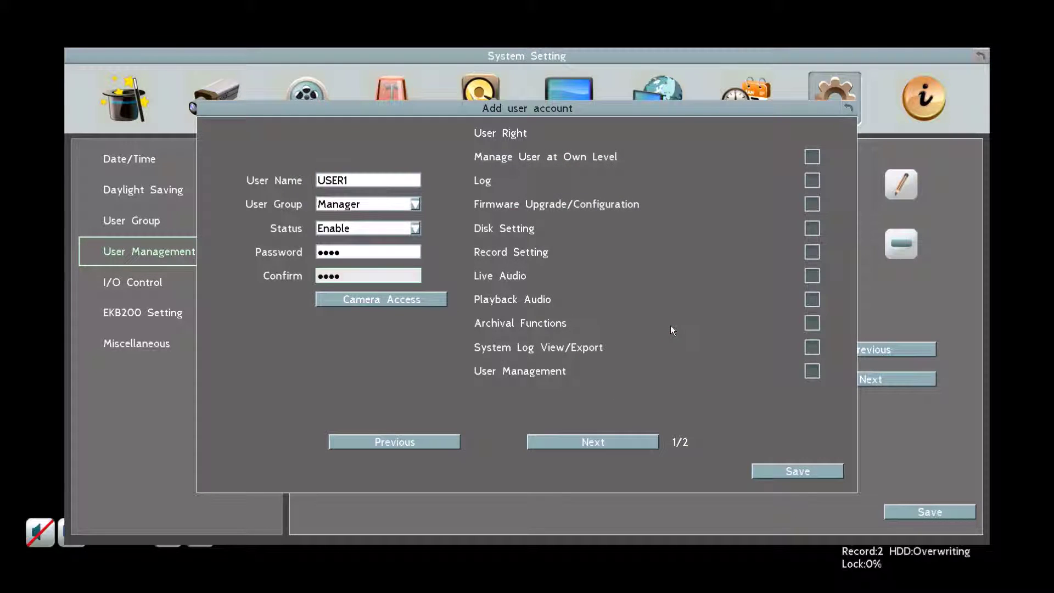
# Give USER1 local and remote live access to all 16 cameras and save the camera access settings
pyautogui.click(407, 299)
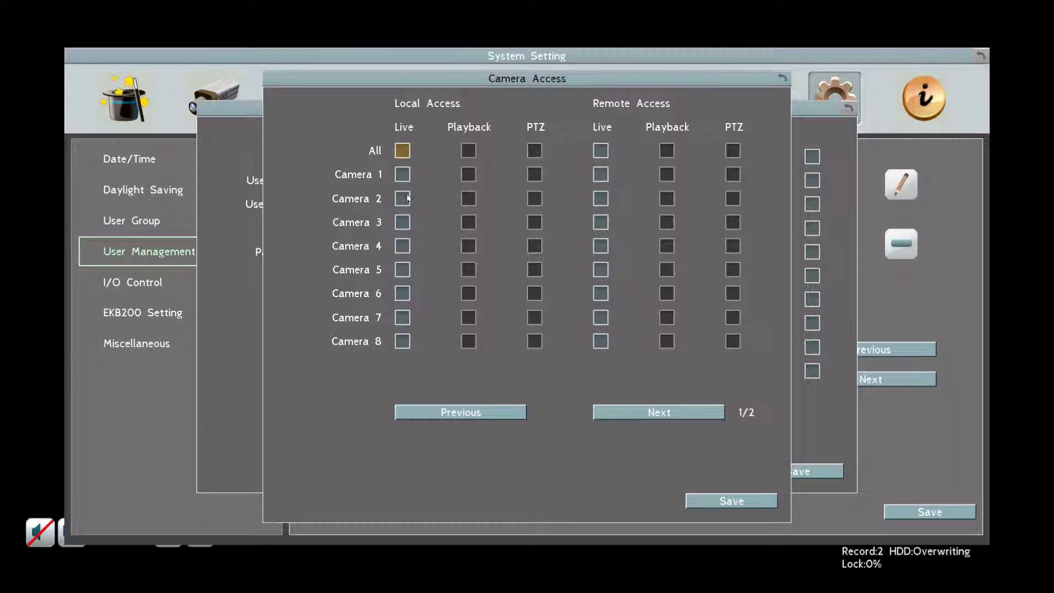
pyautogui.click(402, 152)
pyautogui.click(601, 151)
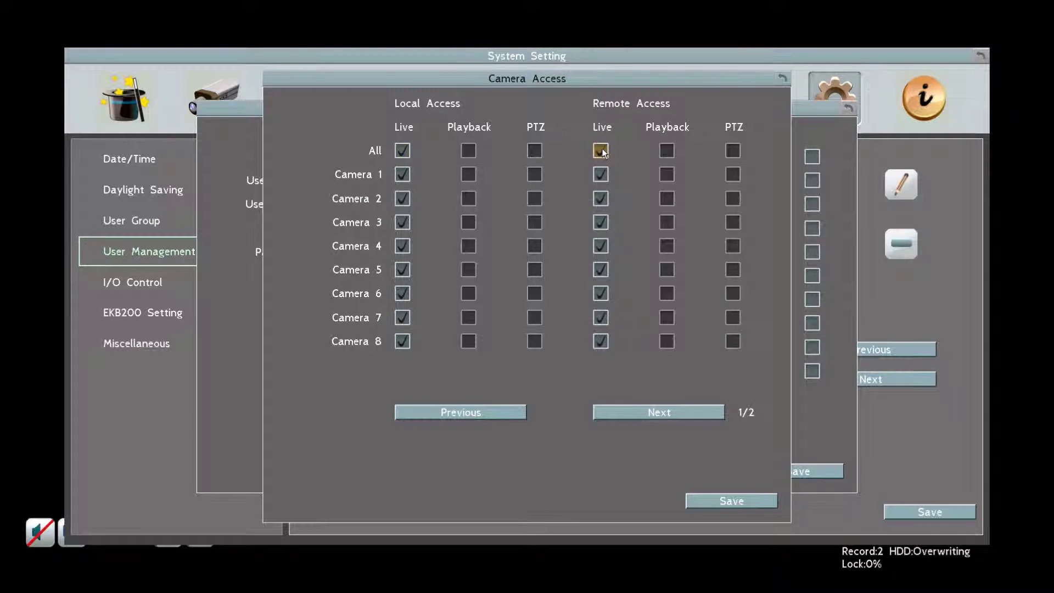
pyautogui.click(643, 416)
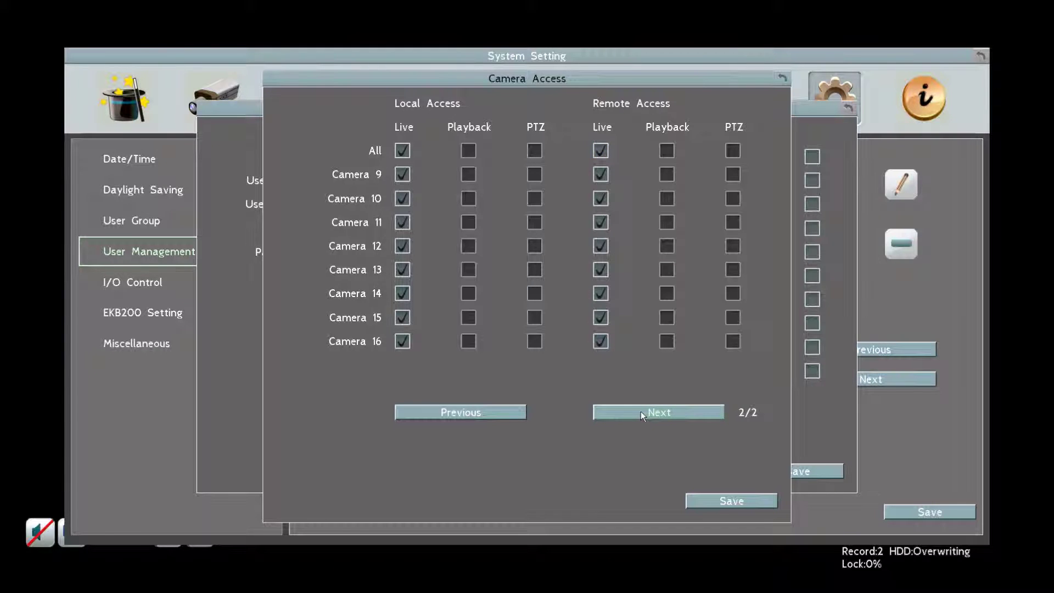
pyautogui.click(703, 501)
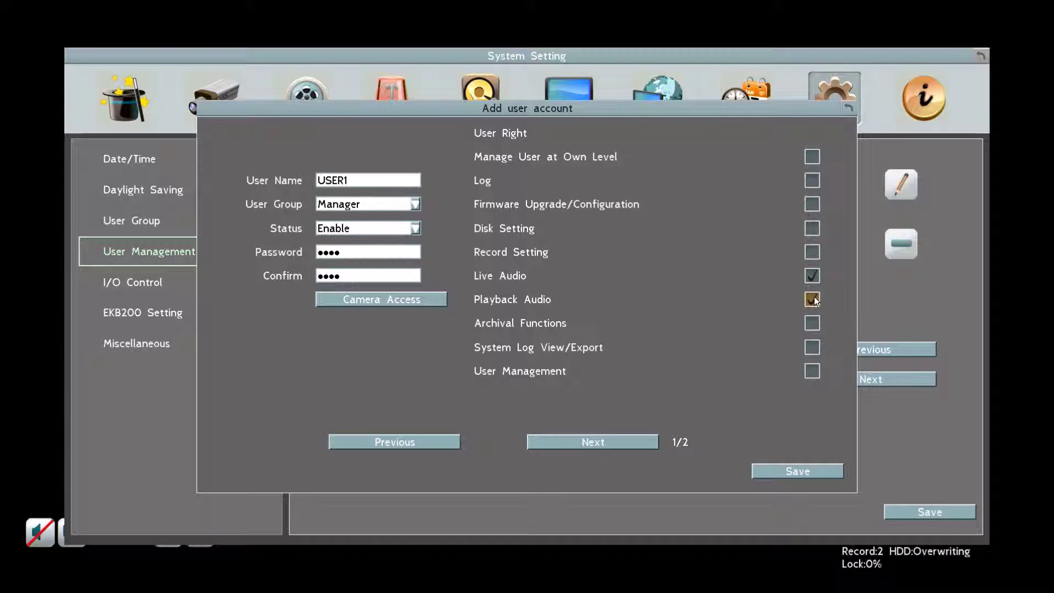
# Grant USER1 the Live Audio, Playback Audio and PTZ/EKB200 rights, and save the account and the user list
pyautogui.click(589, 443)
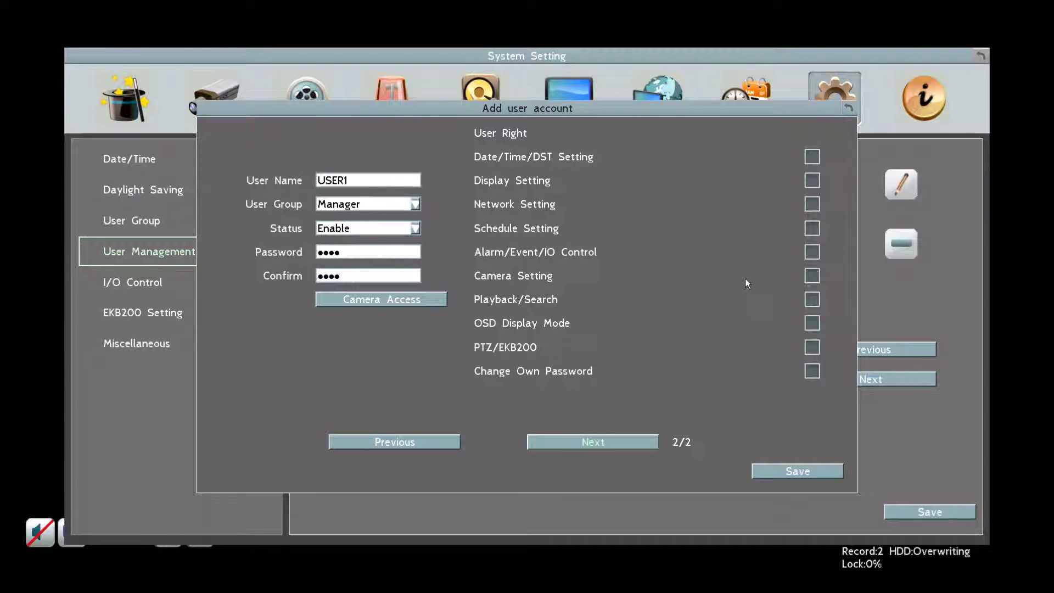
pyautogui.click(809, 347)
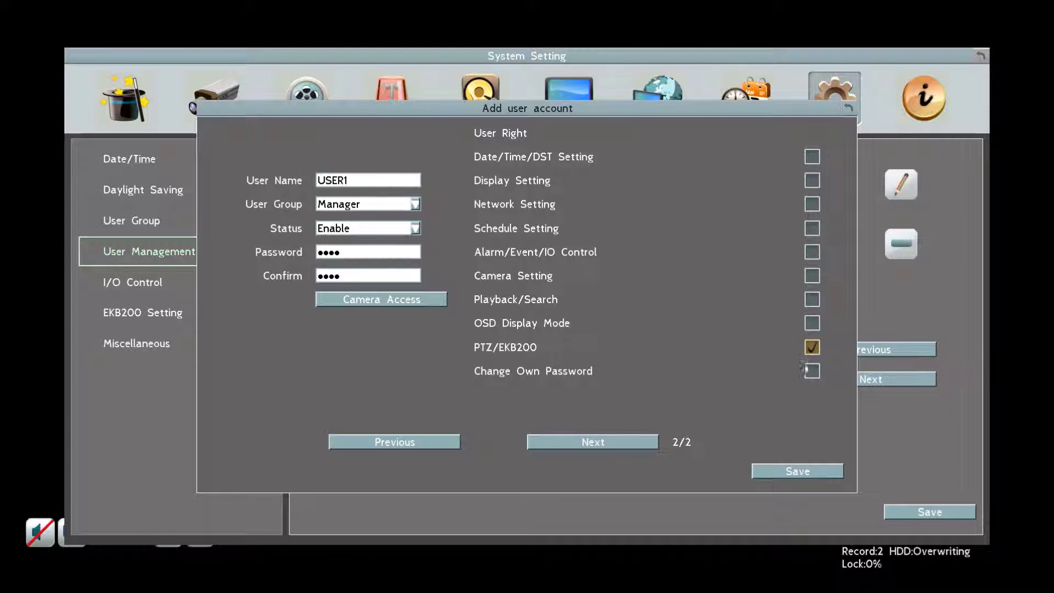
pyautogui.click(777, 470)
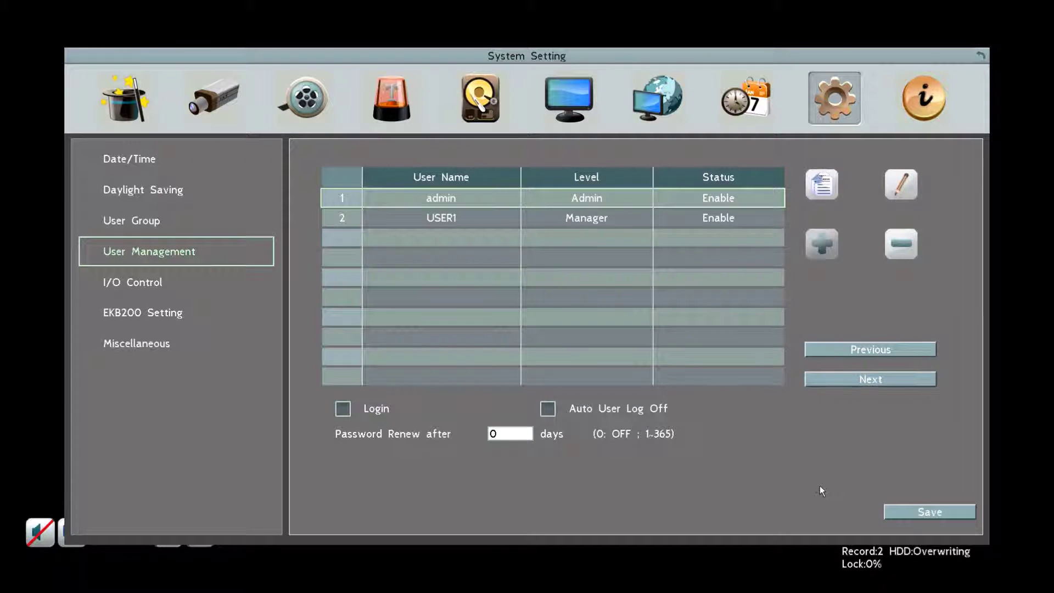
pyautogui.click(912, 509)
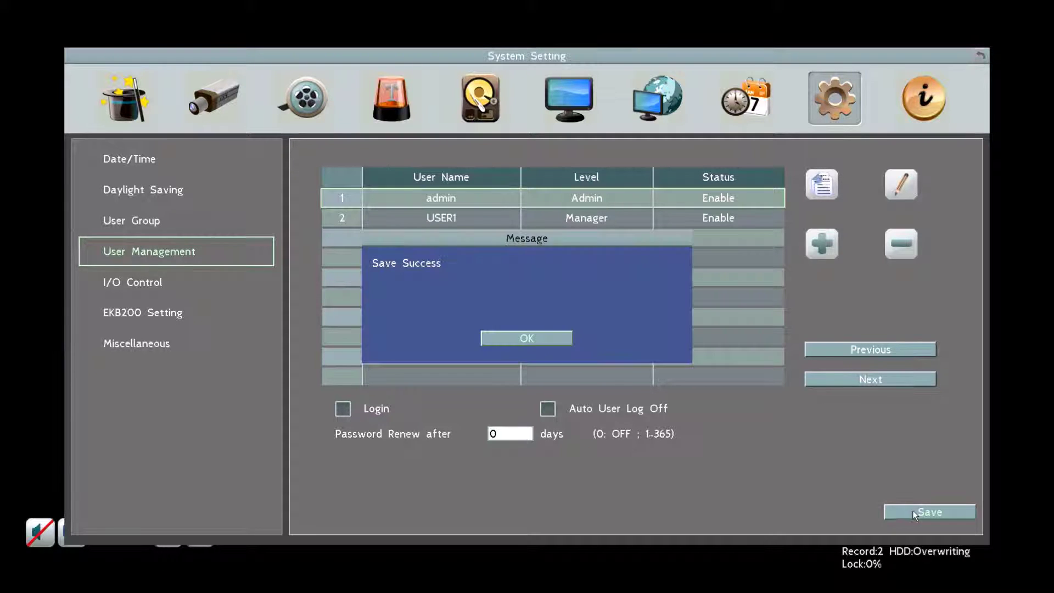
pyautogui.click(524, 341)
# Copy the USER1 account as a new account and name it USER2
pyautogui.click(498, 215)
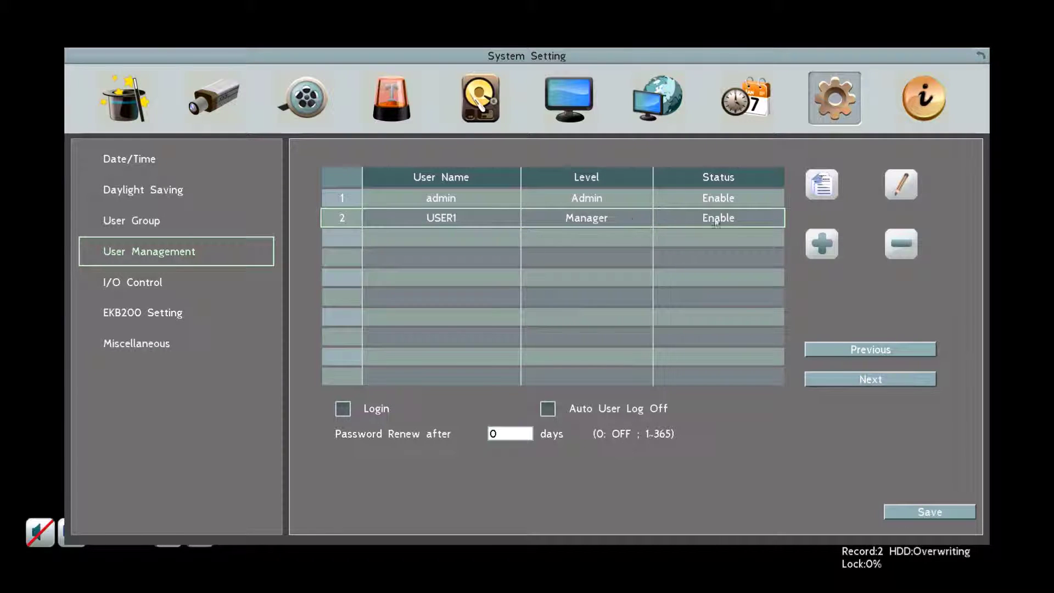
pyautogui.click(817, 184)
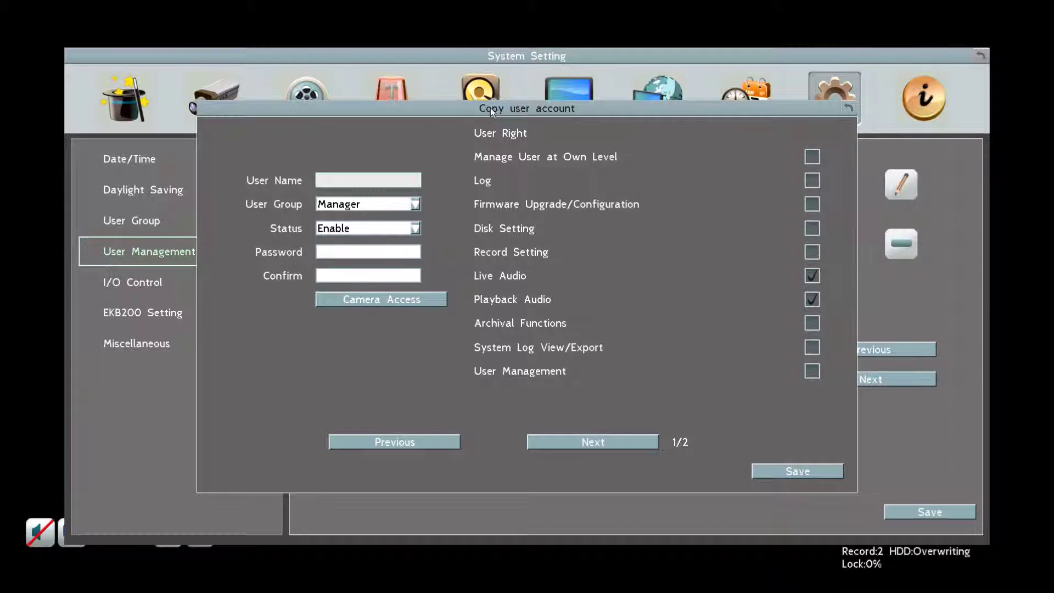
pyautogui.click(381, 180)
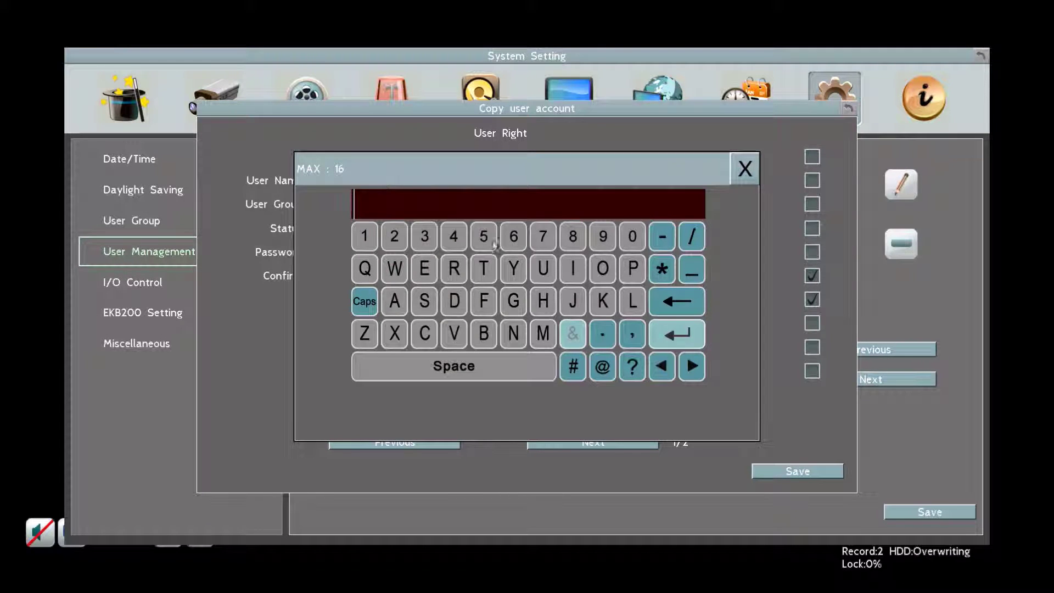
pyautogui.click(542, 268)
pyautogui.click(424, 301)
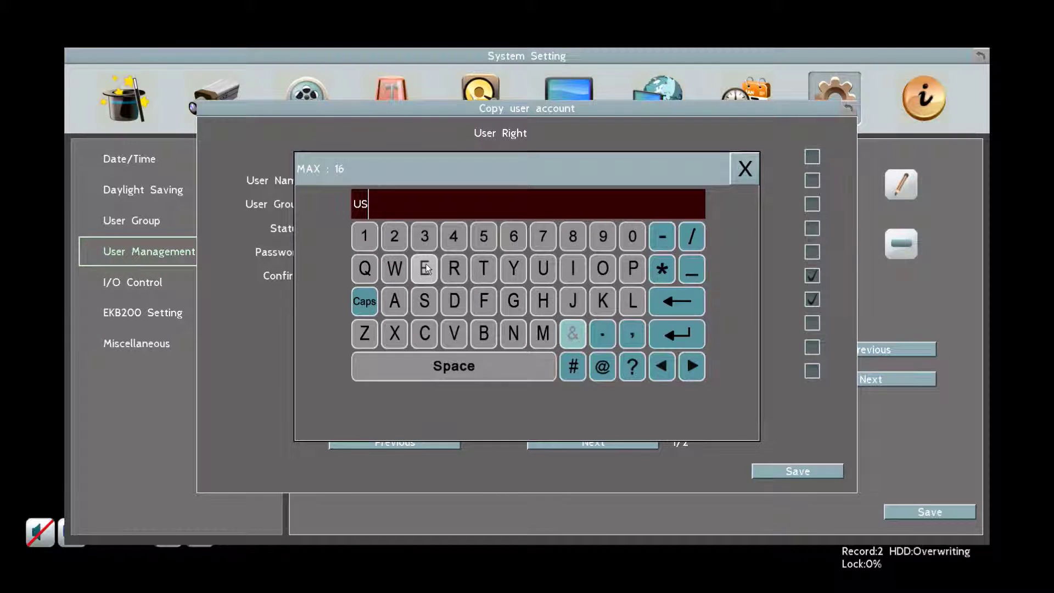
pyautogui.click(424, 269)
pyautogui.click(454, 269)
pyautogui.click(402, 237)
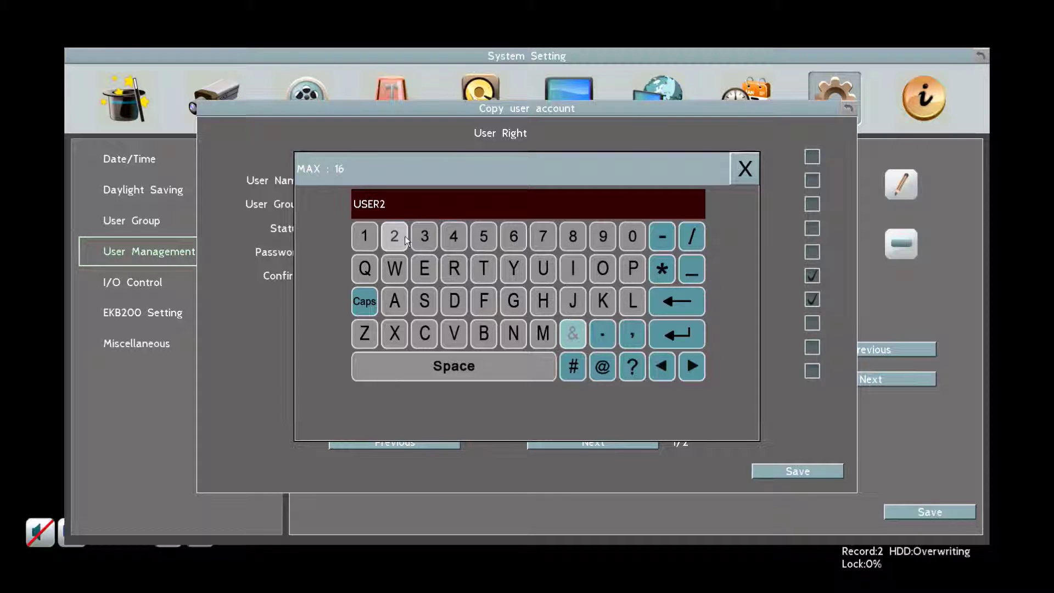
pyautogui.click(689, 334)
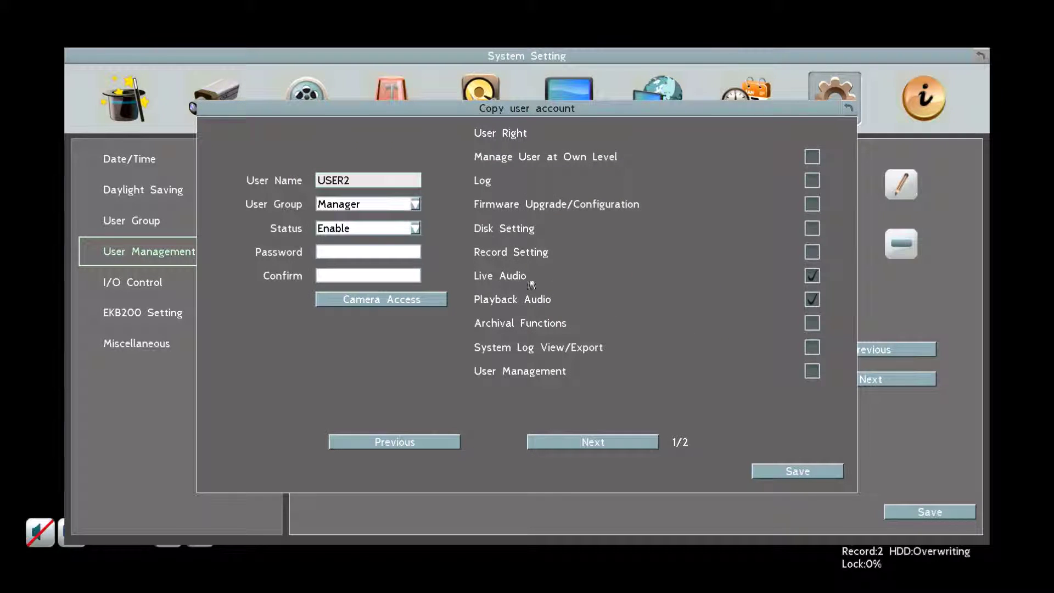
# Enter and confirm the account password for USER2 and save the copied account
pyautogui.click(403, 252)
pyautogui.click(365, 236)
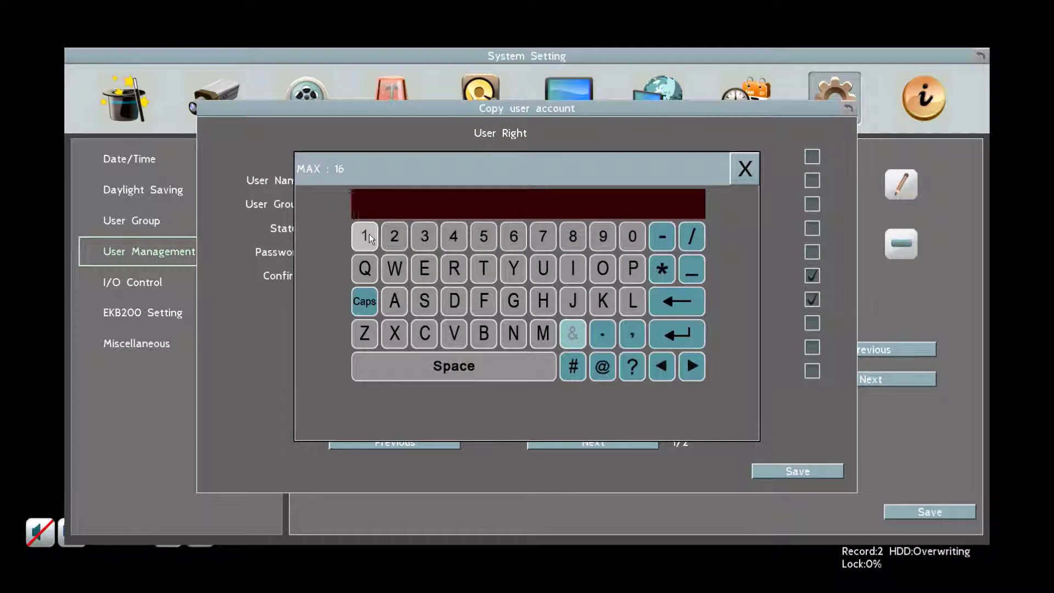
pyautogui.click(394, 235)
pyautogui.click(420, 237)
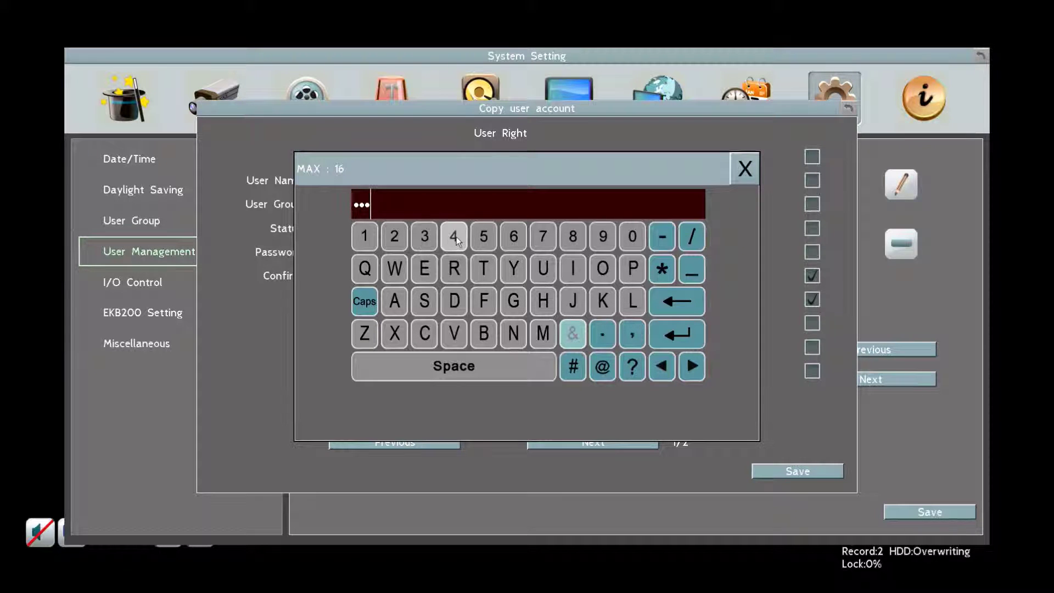
pyautogui.click(453, 236)
pyautogui.click(682, 342)
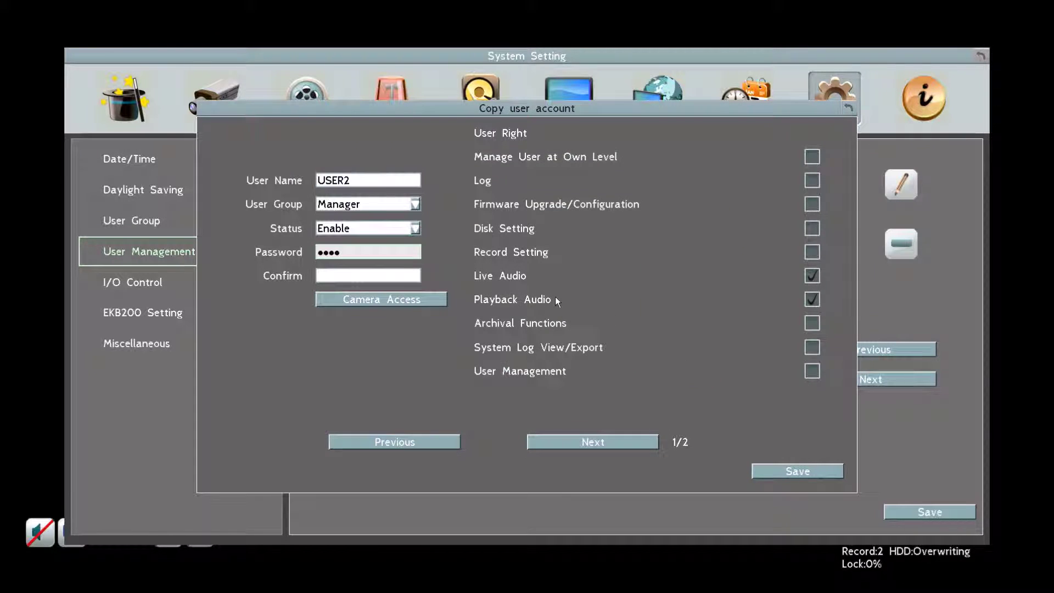
pyautogui.click(363, 274)
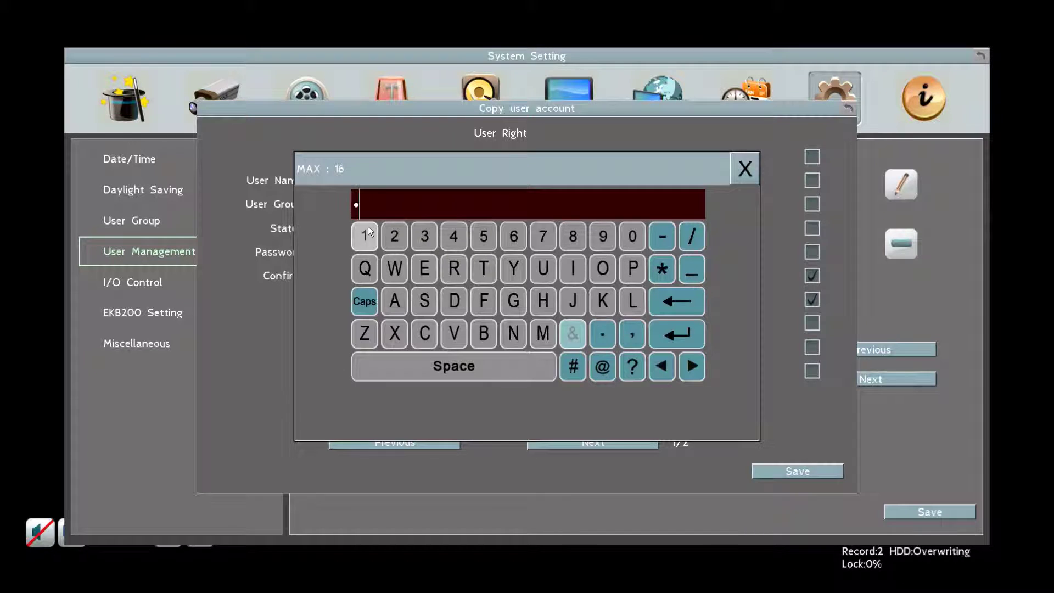
pyautogui.click(367, 234)
pyautogui.click(393, 235)
pyautogui.click(424, 237)
pyautogui.click(454, 236)
pyautogui.click(669, 337)
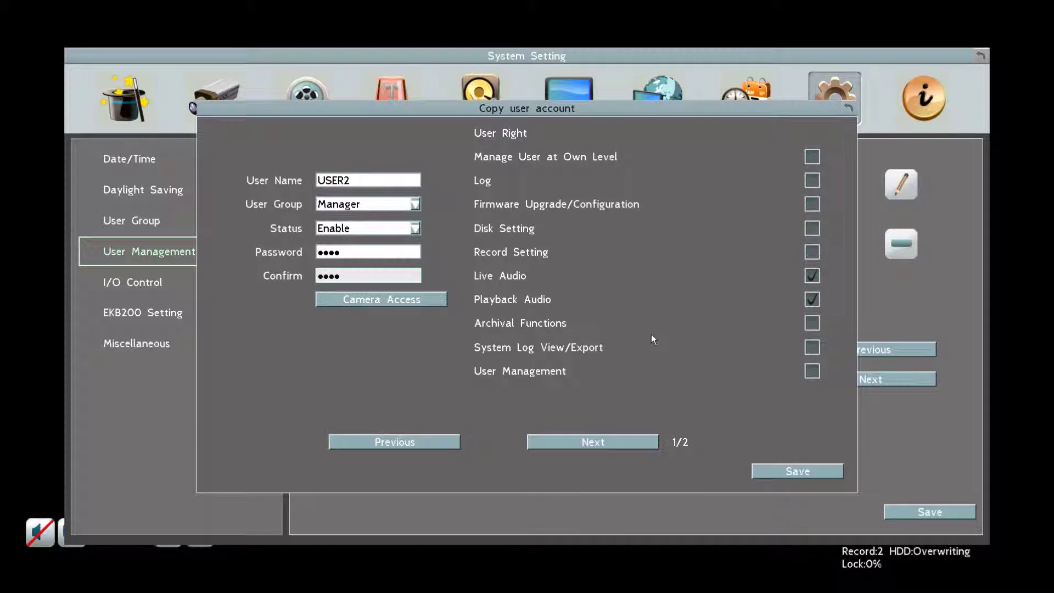
pyautogui.click(776, 470)
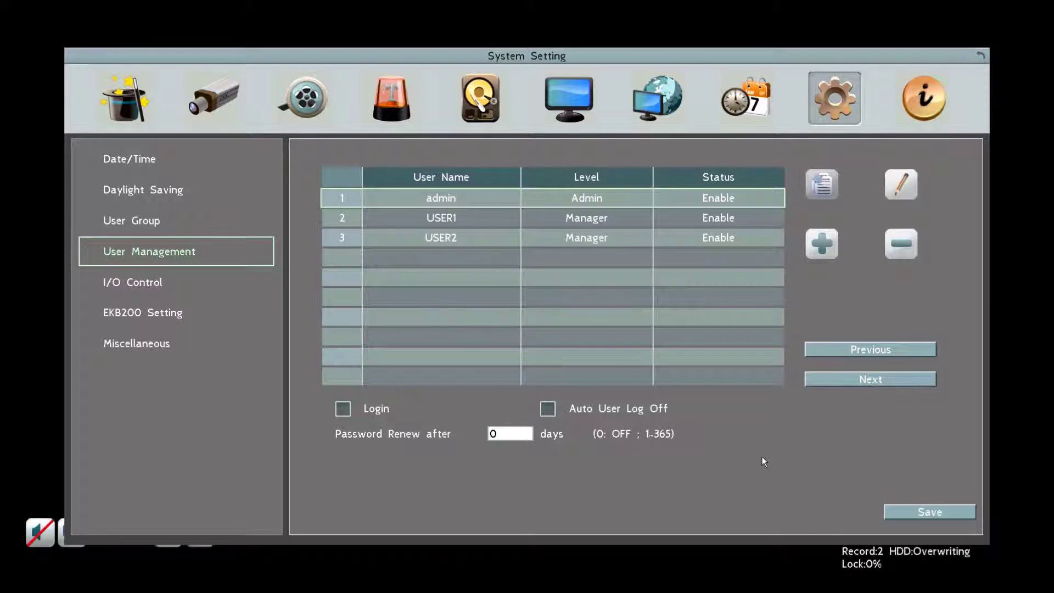
# Open the USER2 account for editing, review its user rights and save it without changes
pyautogui.click(607, 237)
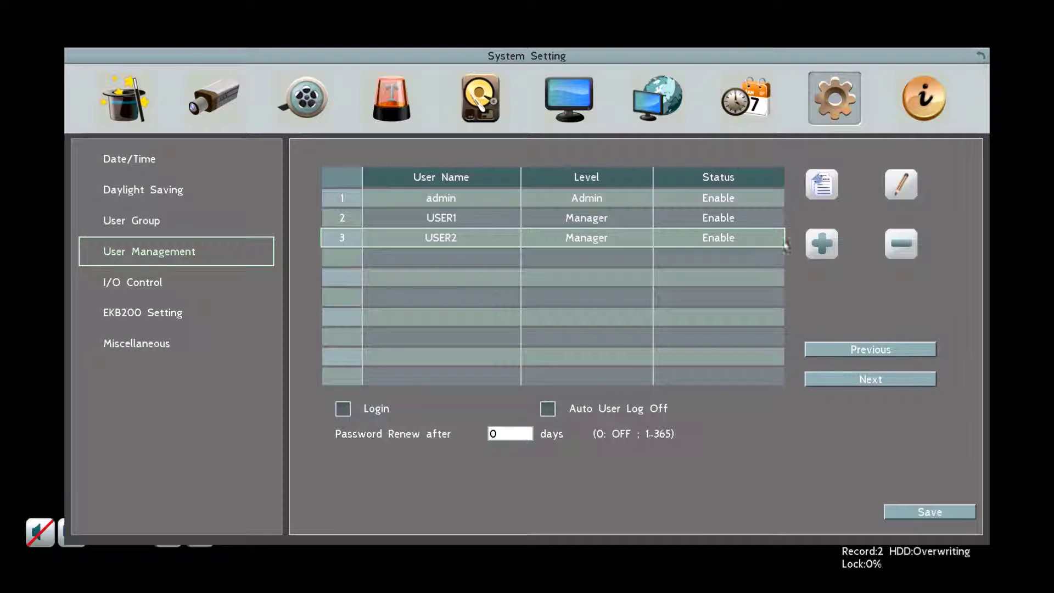
pyautogui.click(903, 183)
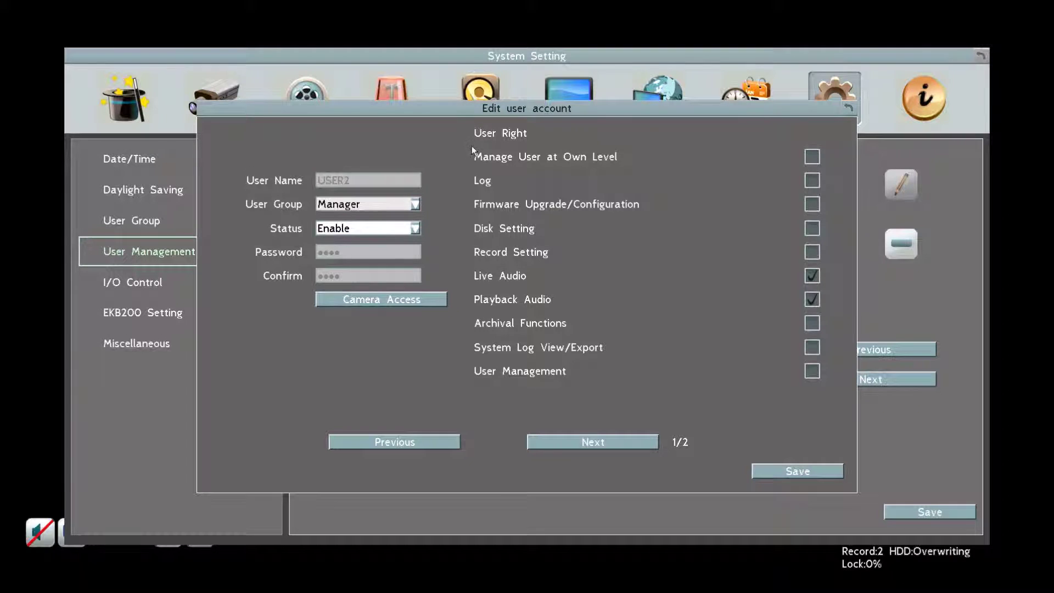
pyautogui.click(791, 472)
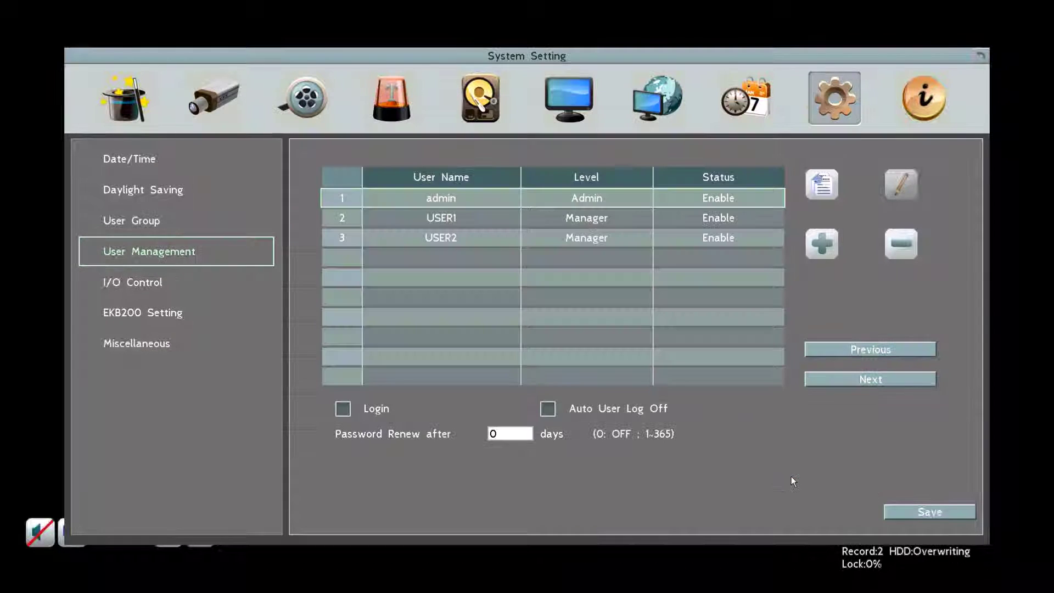
# Delete the USER2 account and save the user list
pyautogui.click(619, 238)
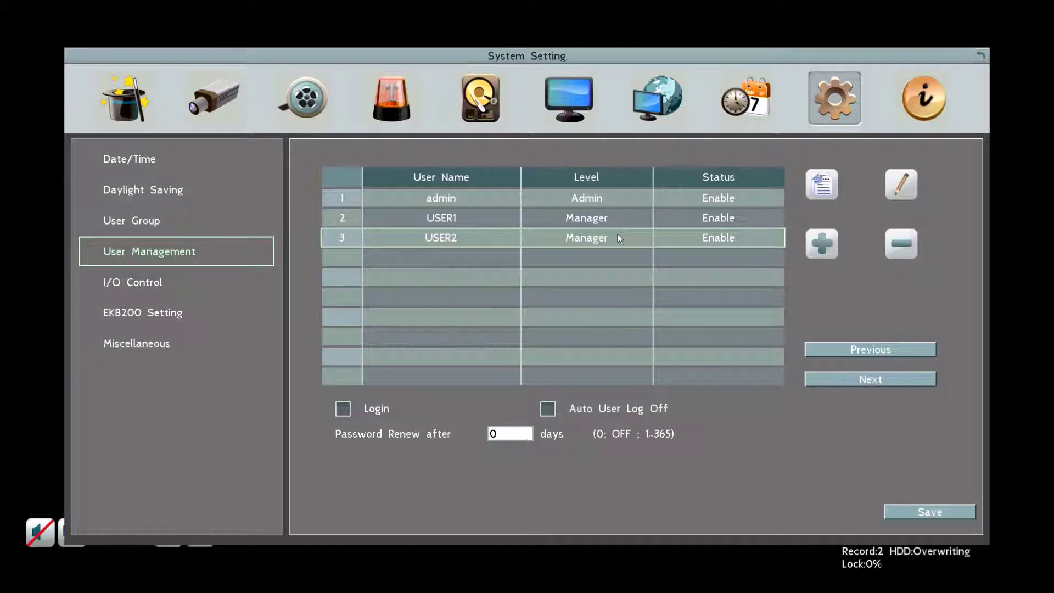
pyautogui.click(907, 242)
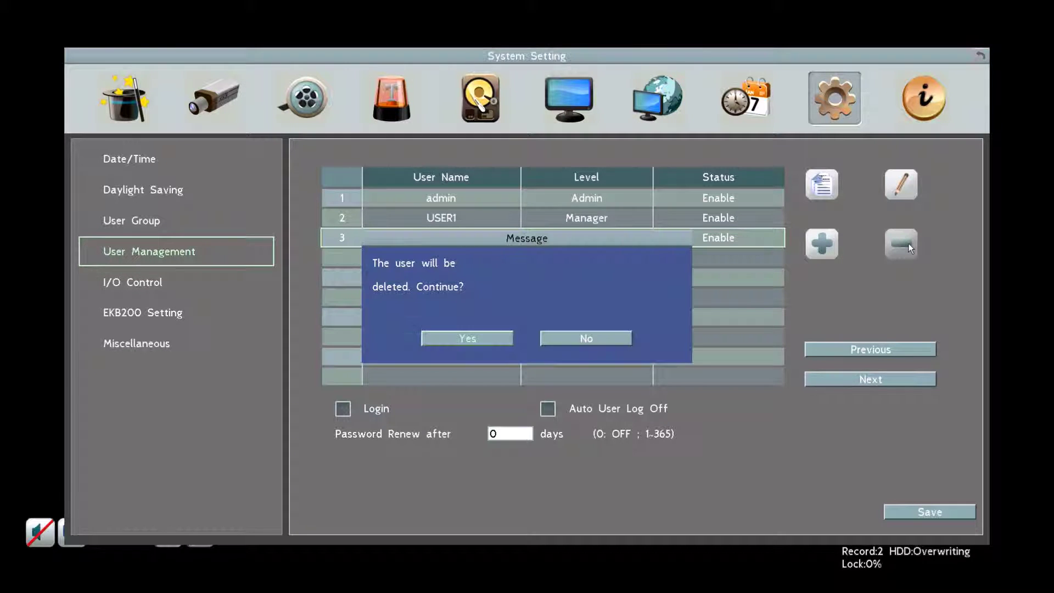
pyautogui.click(469, 337)
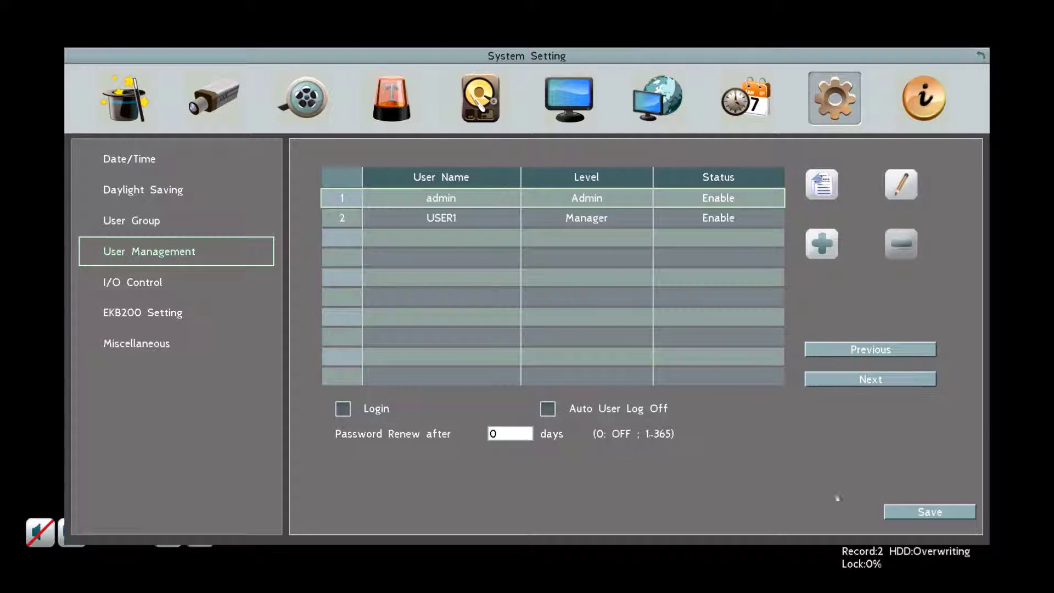
pyautogui.click(900, 512)
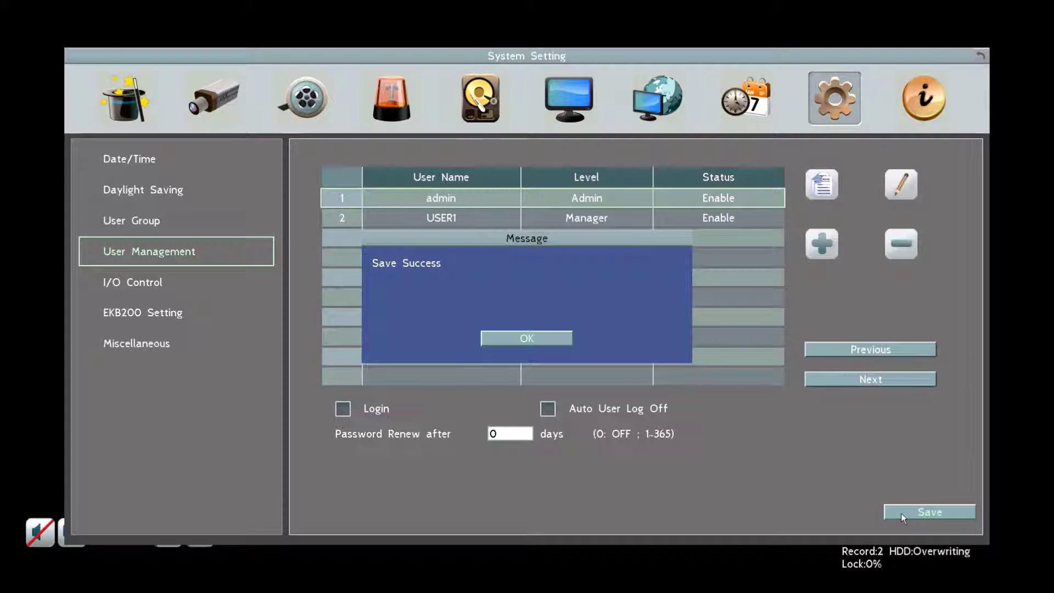
pyautogui.click(530, 340)
# Leave the system settings and log out of the admin account
pyautogui.rightClick(585, 328)
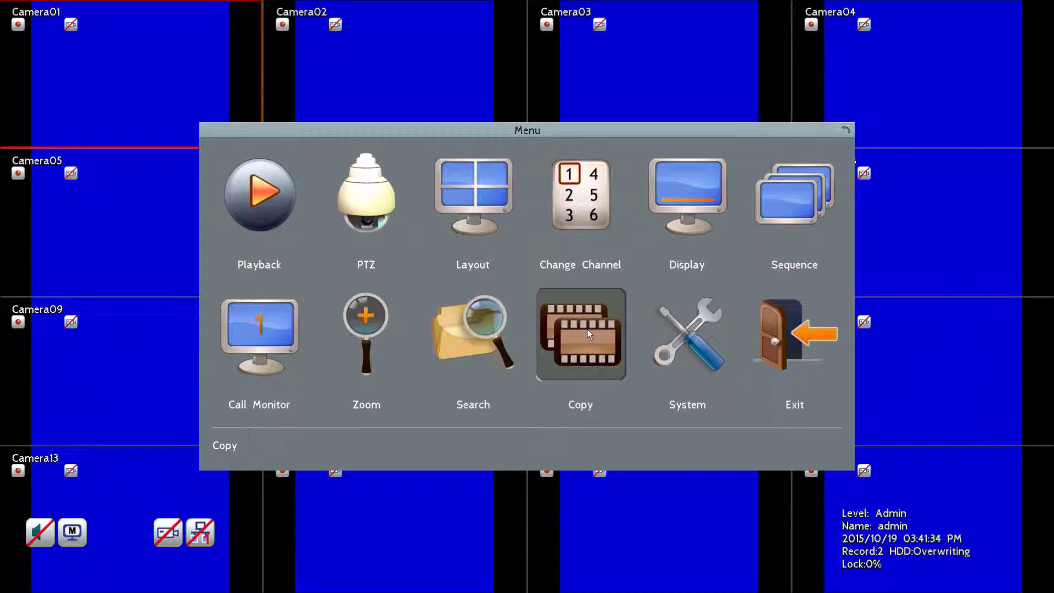
pyautogui.click(783, 352)
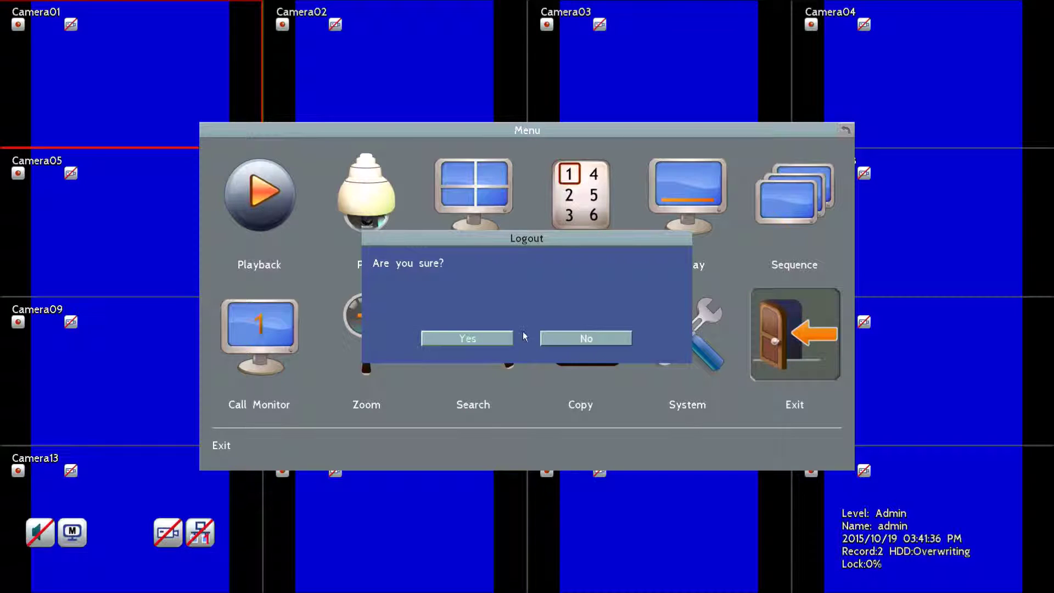
pyautogui.click(481, 339)
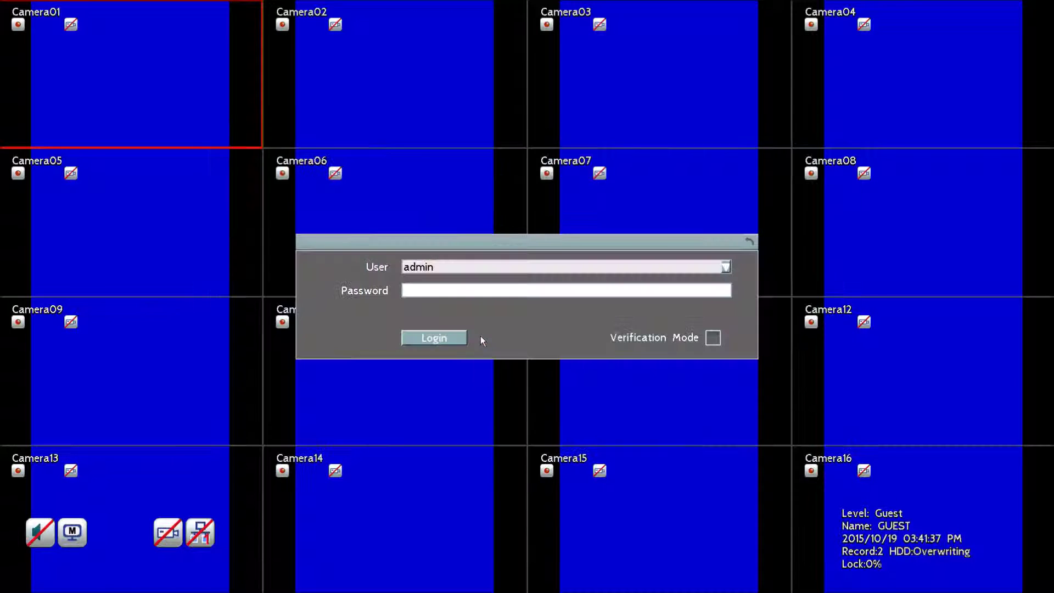
# Select USER1 as the login user, enter the account password and log in
pyautogui.click(495, 266)
pyautogui.click(481, 294)
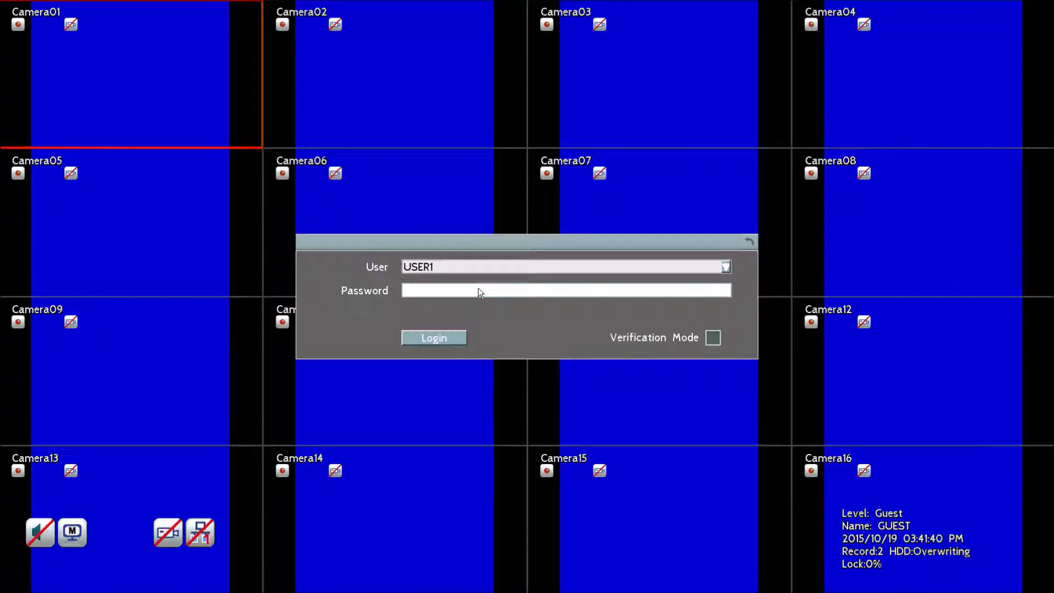
pyautogui.click(479, 287)
pyautogui.click(376, 239)
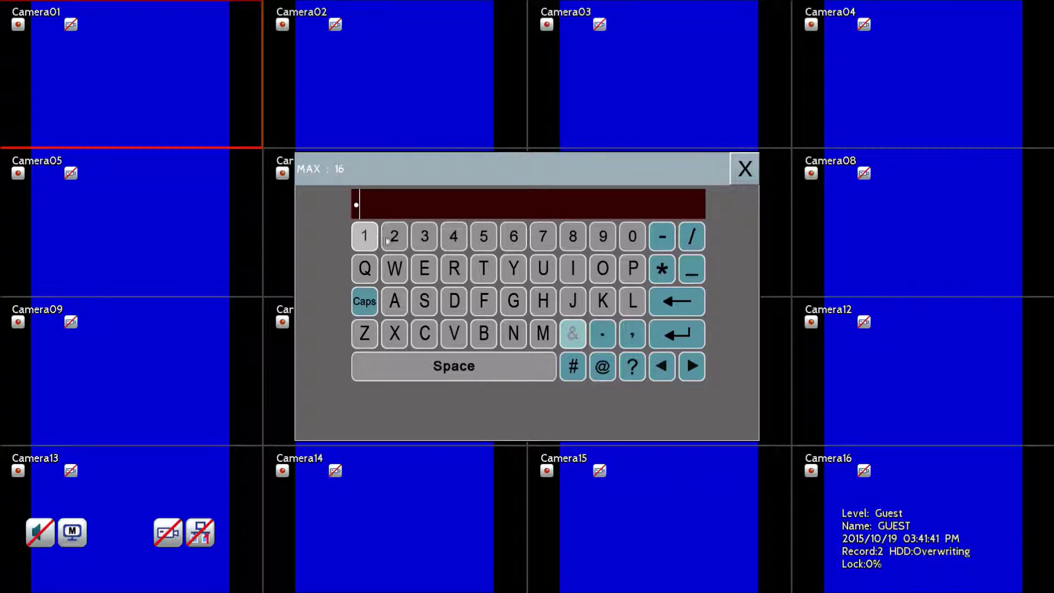
pyautogui.click(395, 237)
pyautogui.click(427, 237)
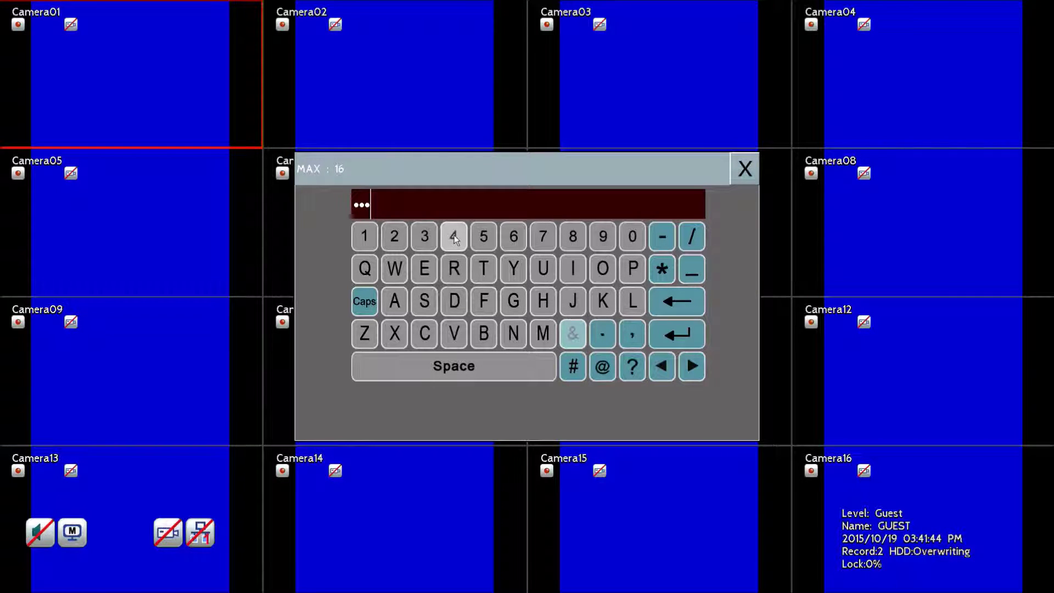
pyautogui.click(543, 301)
pyautogui.click(686, 337)
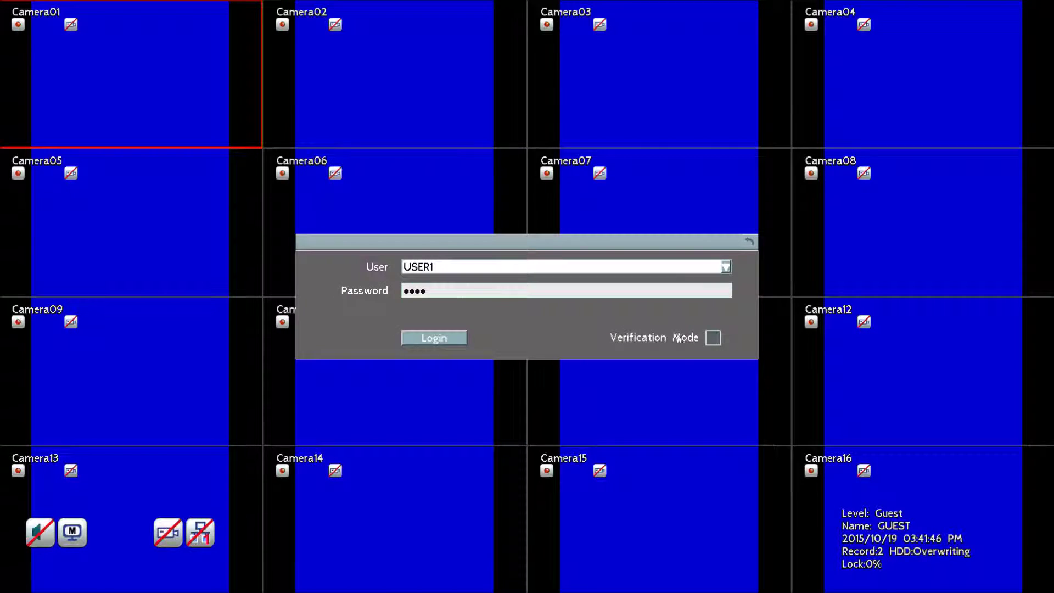
pyautogui.click(442, 338)
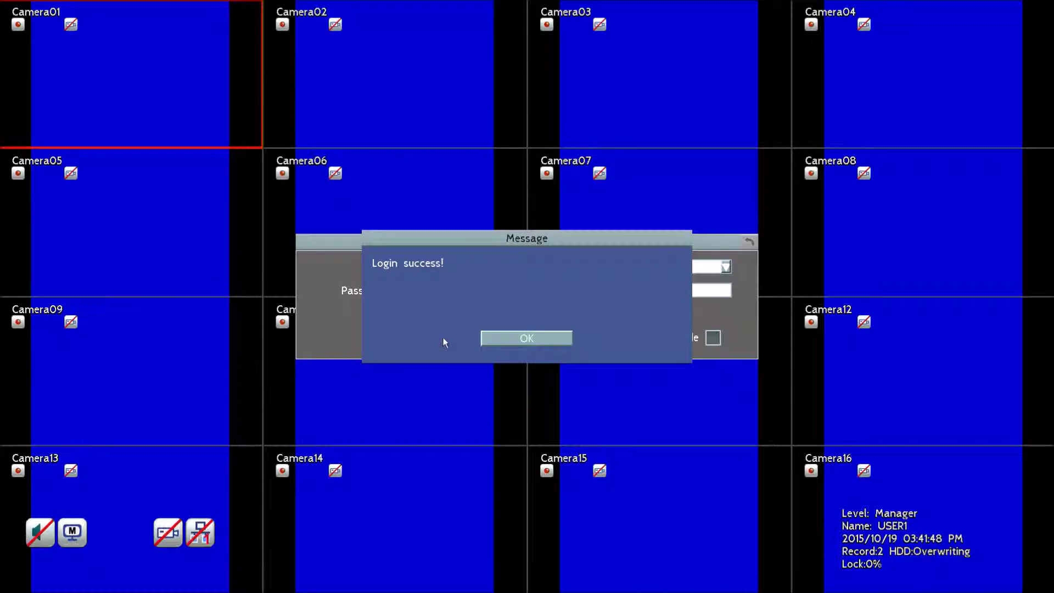
pyautogui.click(501, 337)
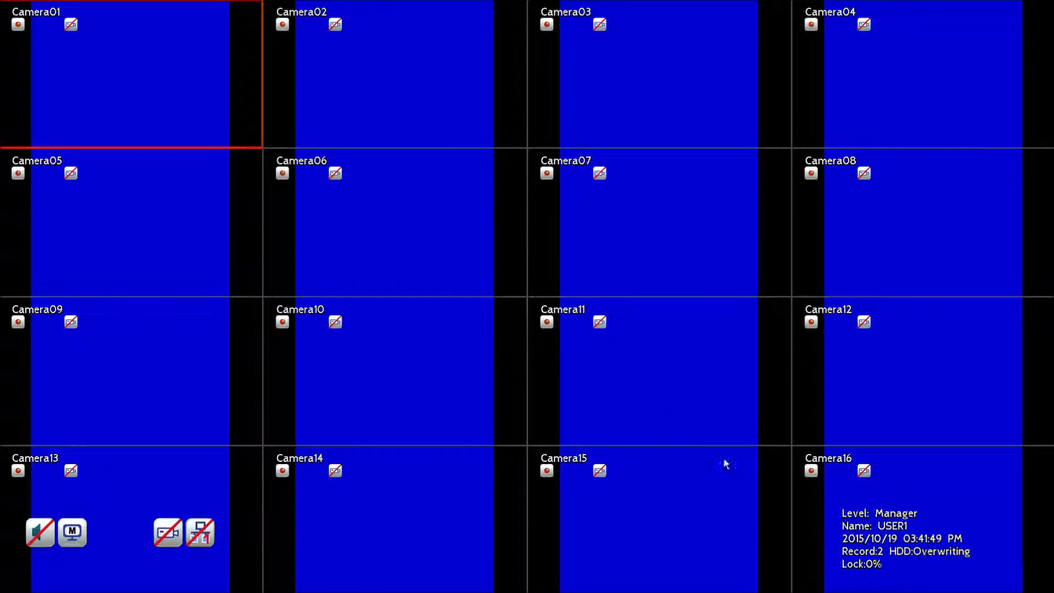